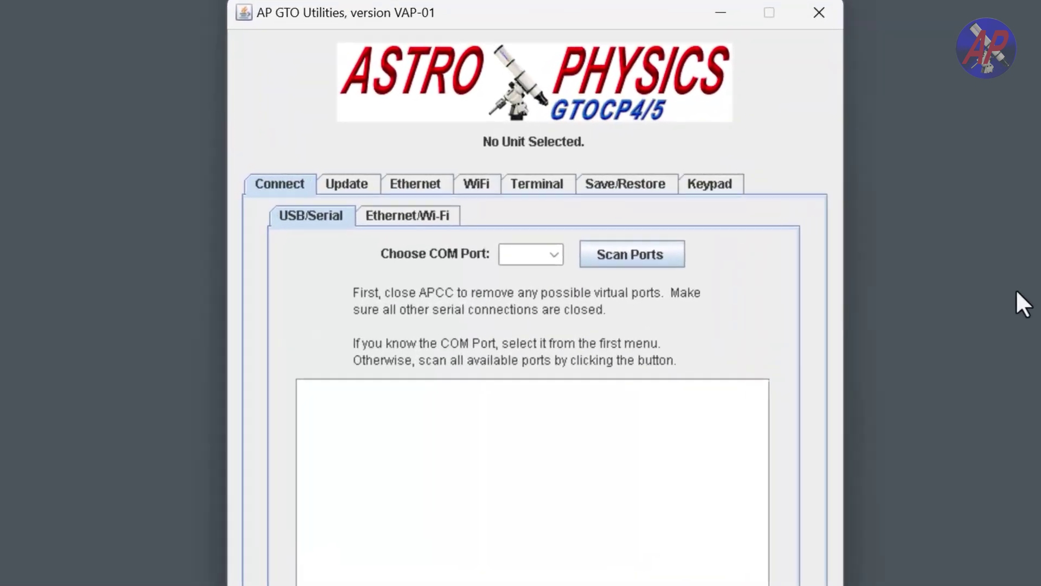
- Scan the serial ports to find and connect to the control box on COM6
{"action": "left_click", "coordinate": [668, 252]}
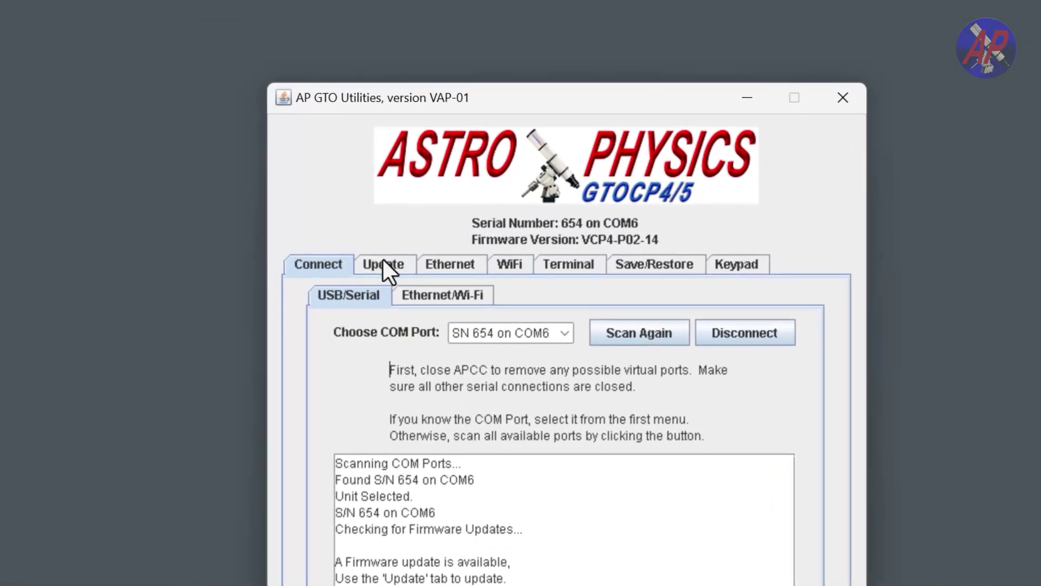
- Start the CPx automated internet firmware download for VCPx-P02-15
{"action": "left_click", "coordinate": [383, 263]}
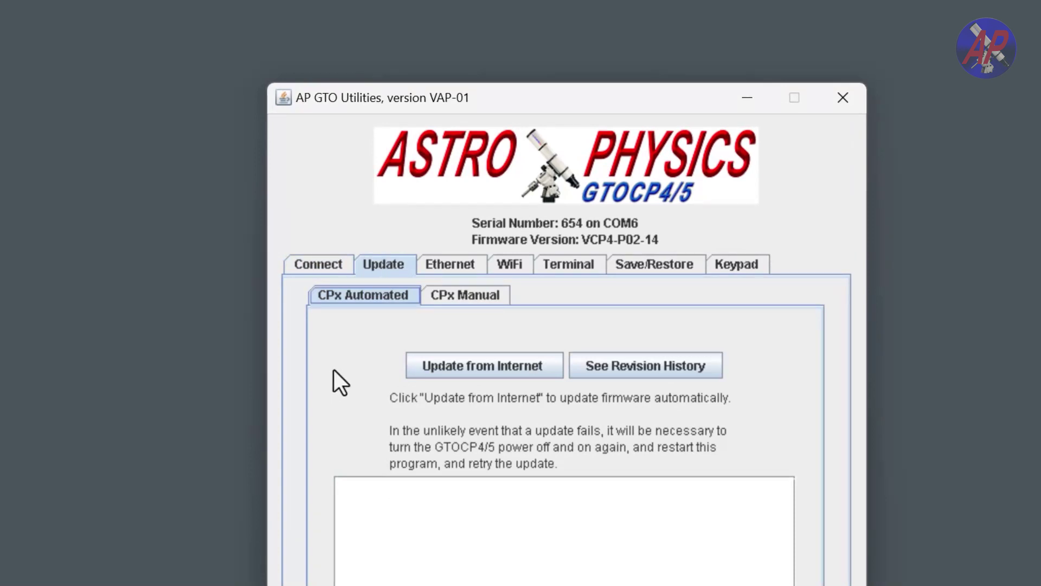
{"action": "left_click", "coordinate": [453, 365]}
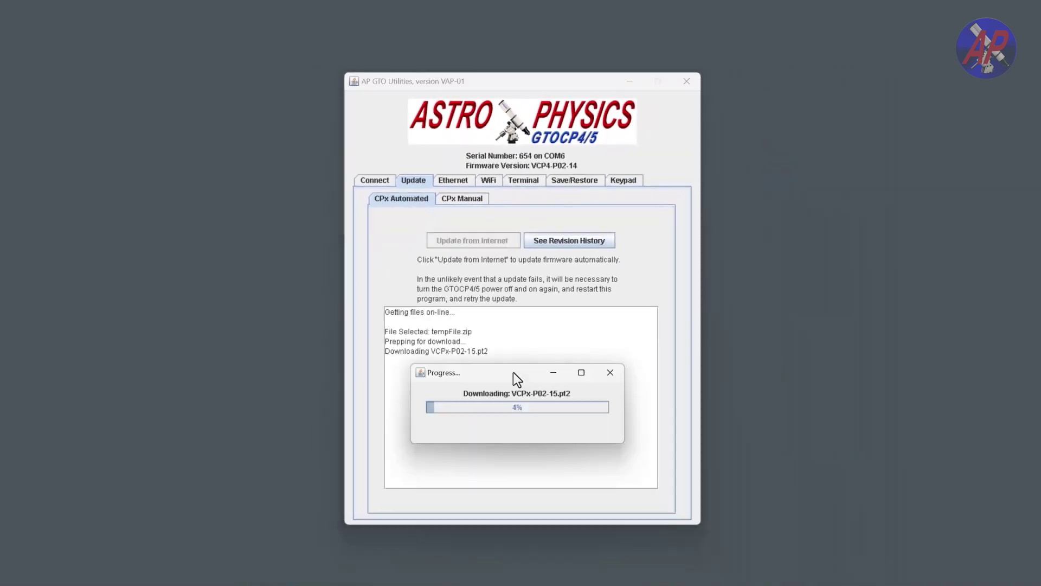